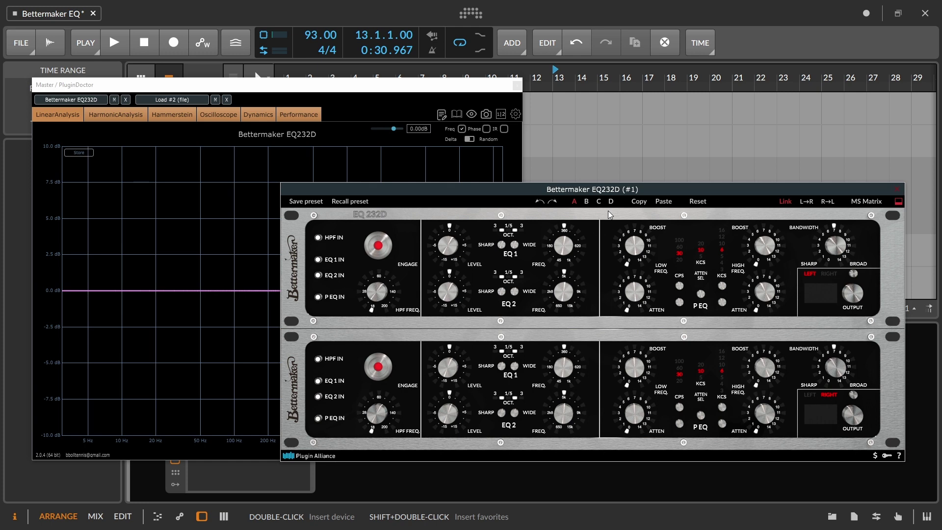
Unlink and relink the EQ232D left/right channels, then switch the EQ to mid/side processing.
{"action": "mouse_move", "coordinate": [613, 247]}
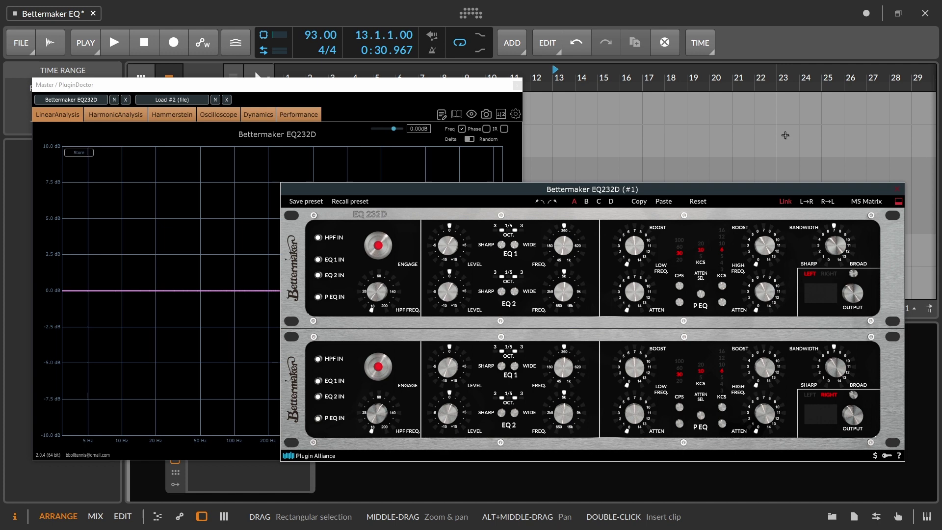
{"action": "left_click", "coordinate": [790, 204]}
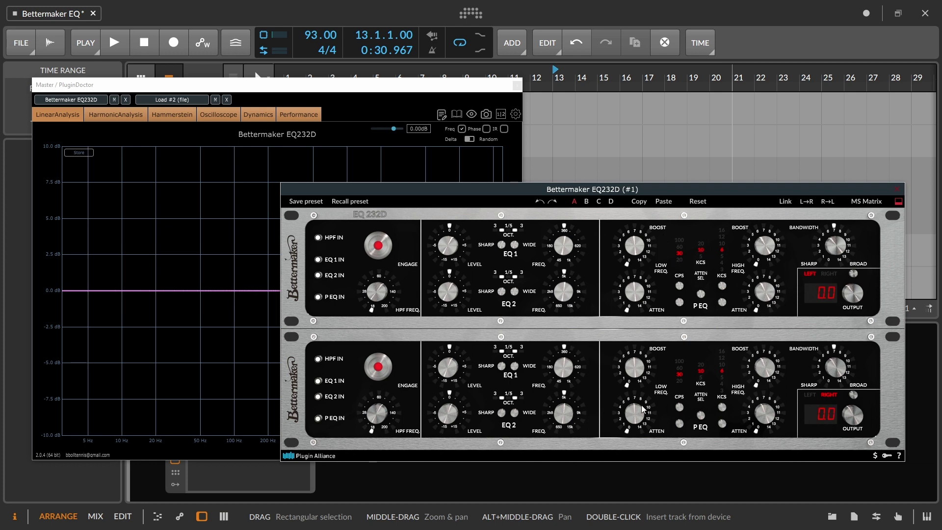
{"action": "left_click", "coordinate": [784, 201]}
{"action": "left_click", "coordinate": [866, 202]}
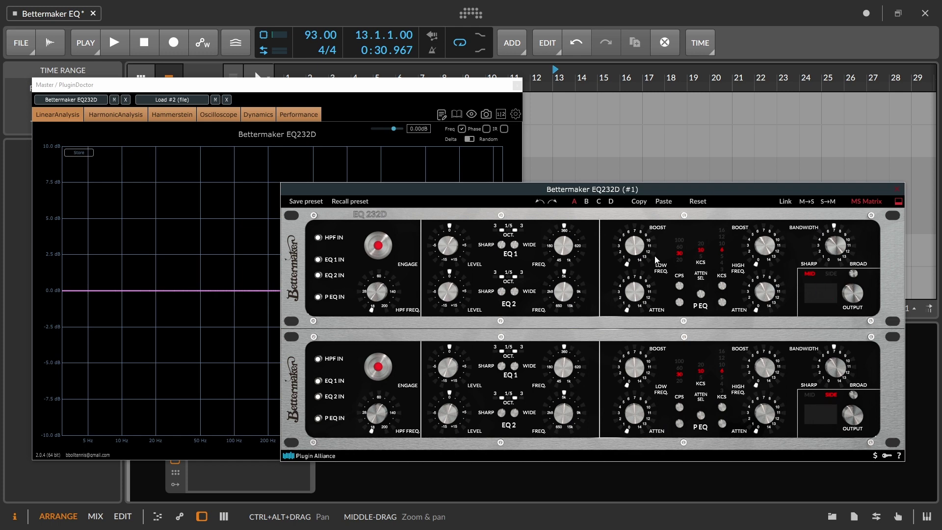
Return to left/right stereo, link the channels and collapse to one row, then move PluginDoctor aside and reset the playhead to bar 1.
{"action": "left_click", "coordinate": [876, 203]}
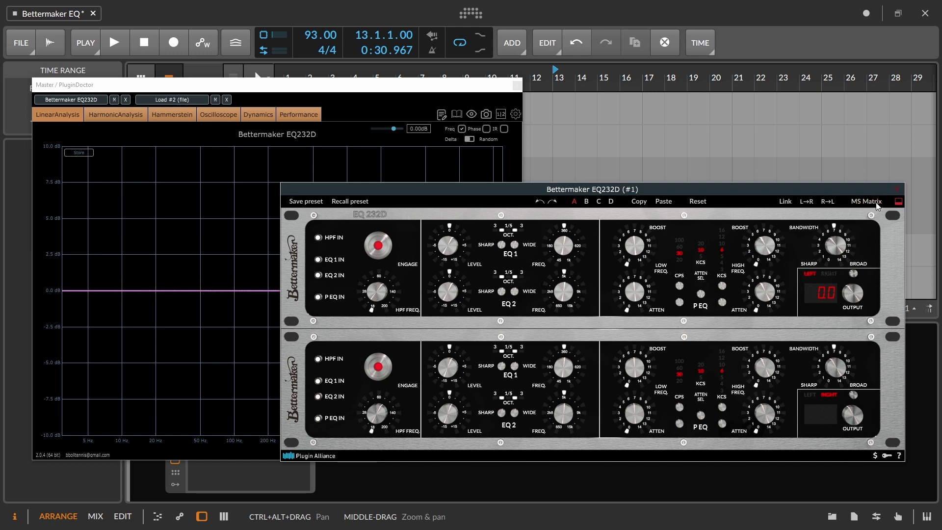
{"action": "left_click", "coordinate": [782, 201]}
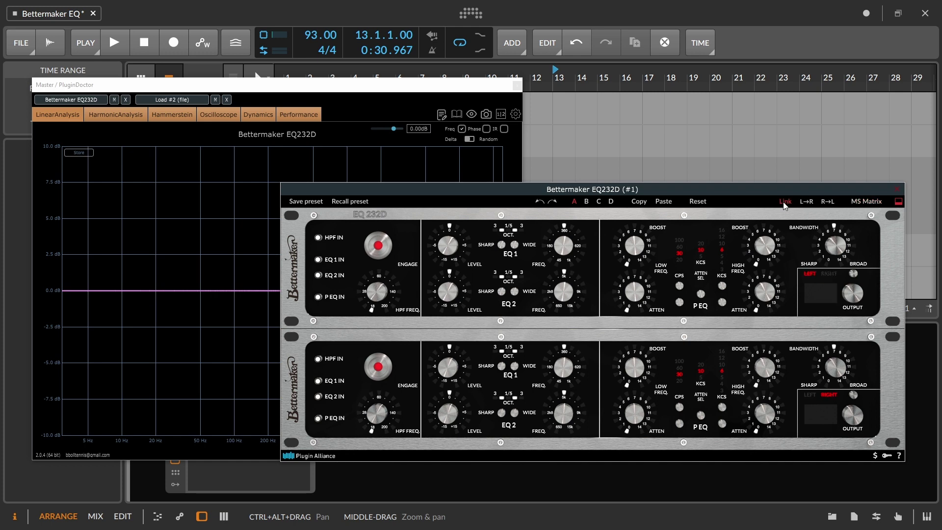
{"action": "left_click", "coordinate": [899, 202]}
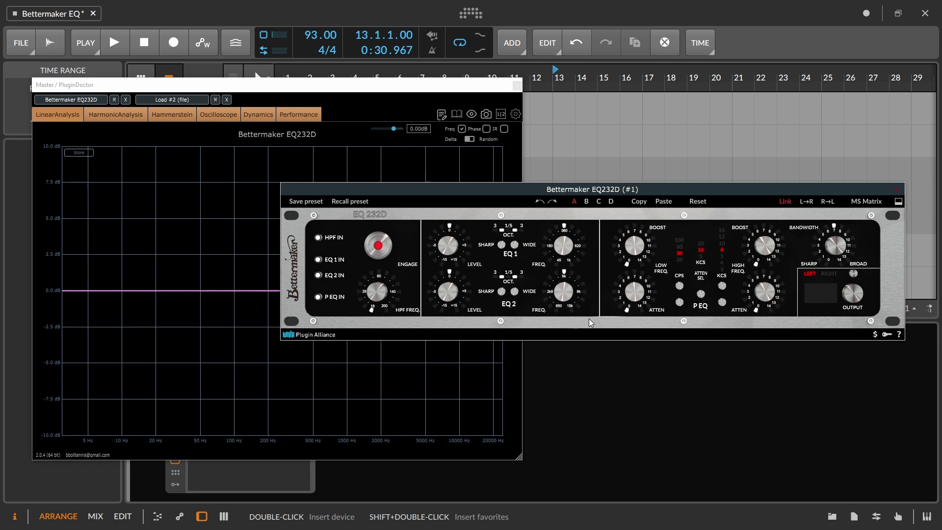
{"action": "left_click_drag", "start_coordinate": [187, 85], "coordinate": [228, 131]}
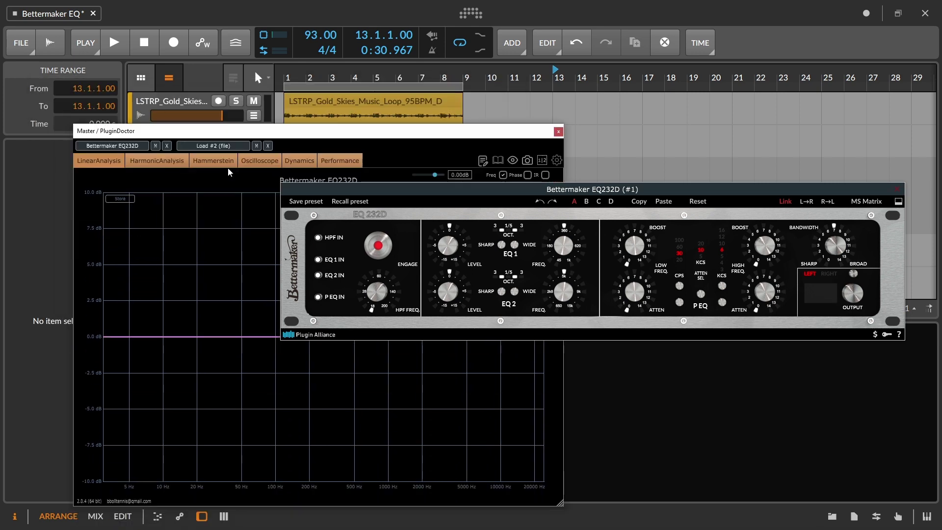
{"action": "left_click", "coordinate": [287, 78]}
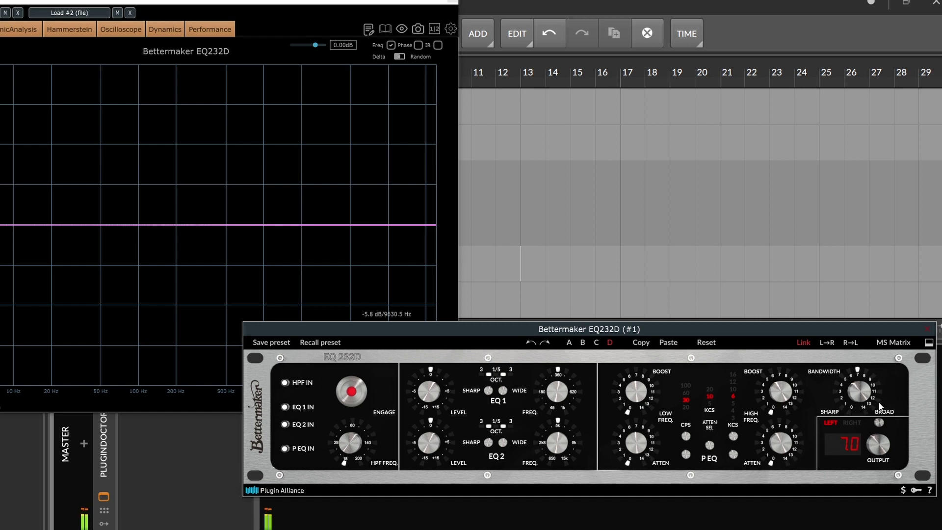
Turn on the EQ232D high-pass filter and raise its cutoff frequency.
{"action": "mouse_move", "coordinate": [622, 445]}
{"action": "mouse_move", "coordinate": [348, 436]}
{"action": "left_click_drag", "start_coordinate": [347, 446], "coordinate": [339, 528]}
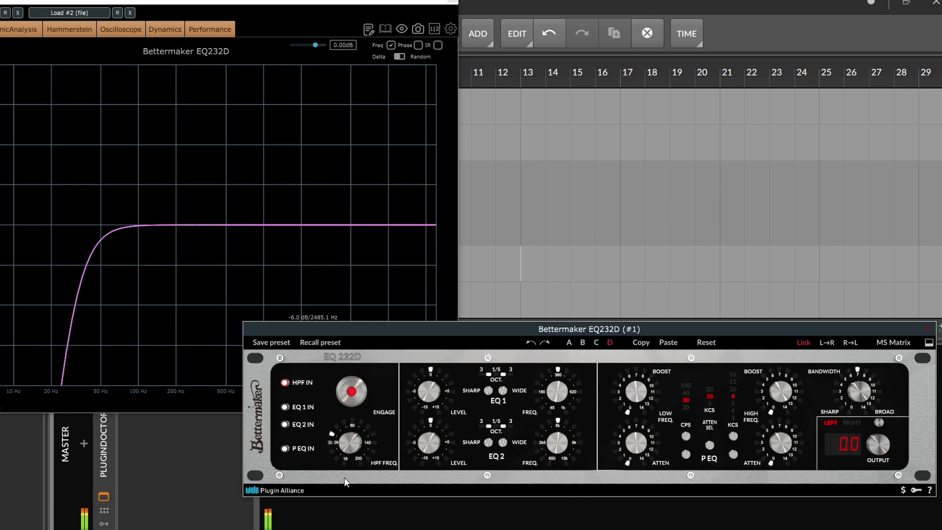
{"action": "left_click_drag", "start_coordinate": [354, 440], "coordinate": [335, 407]}
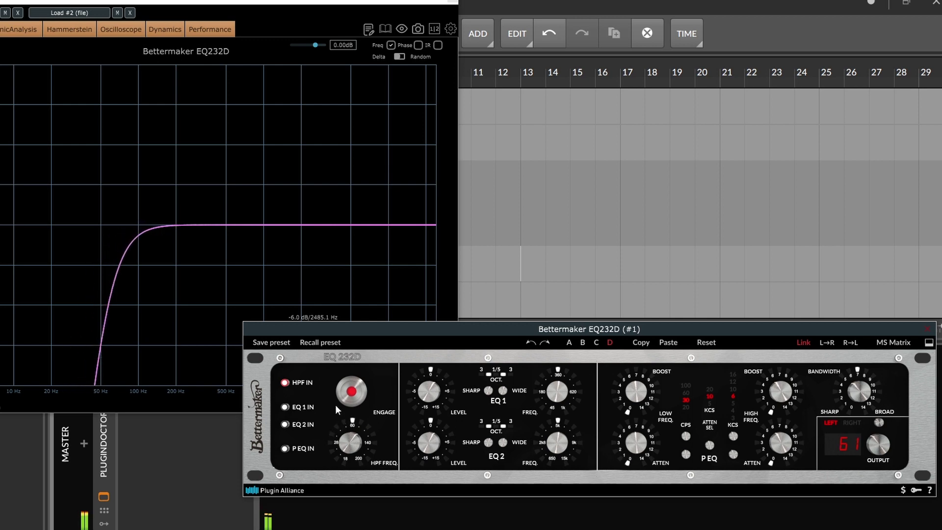
Toggle the EQ bypass repeatedly to A/B the high-pass curve in PluginDoctor.
{"action": "left_click", "coordinate": [360, 388]}
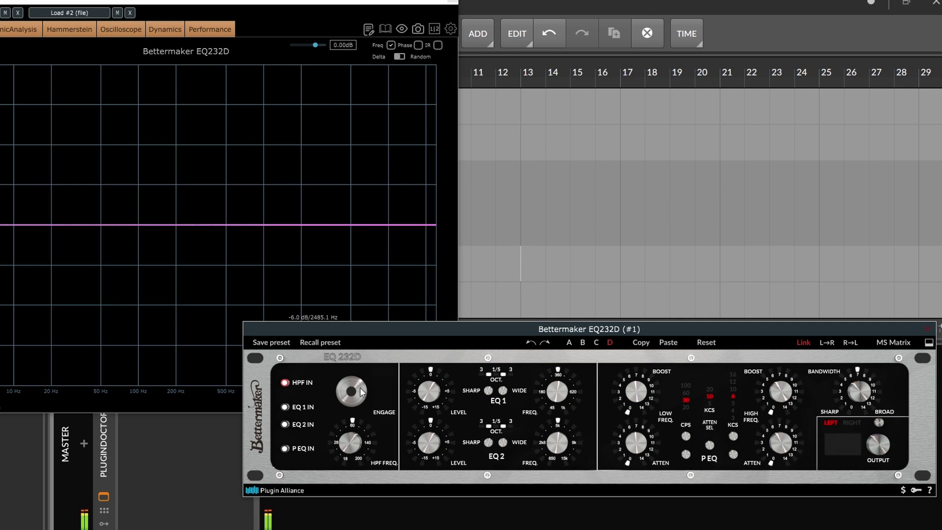
{"action": "left_click", "coordinate": [361, 387]}
{"action": "left_click", "coordinate": [297, 384]}
{"action": "left_click", "coordinate": [297, 384]}
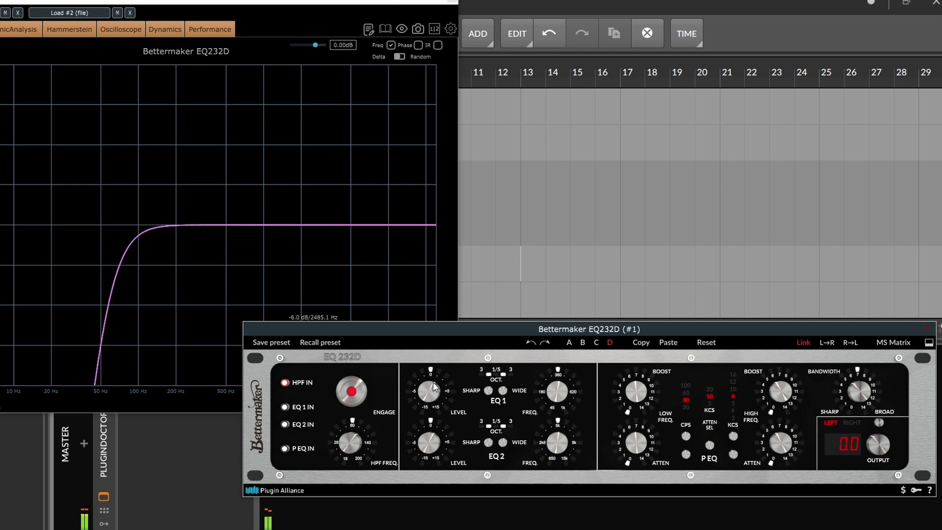
Boost EQ 1, lower its centre frequency and widen its bandwidth, then raise the EQ 2 frequency.
{"action": "mouse_move", "coordinate": [434, 393]}
{"action": "left_click_drag", "start_coordinate": [434, 396], "coordinate": [428, 370]}
{"action": "left_click_drag", "start_coordinate": [558, 392], "coordinate": [545, 441]}
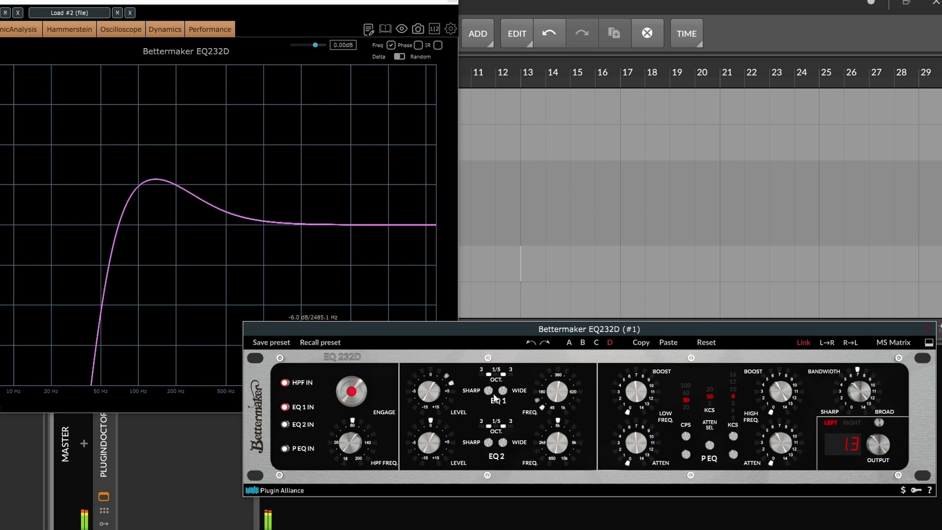
{"action": "mouse_move", "coordinate": [509, 395]}
{"action": "left_mouse_down"}
{"action": "mouse_move", "coordinate": [491, 395]}
{"action": "mouse_move", "coordinate": [506, 393]}
{"action": "left_mouse_up"}
{"action": "mouse_move", "coordinate": [563, 455]}
{"action": "left_mouse_down"}
{"action": "mouse_move", "coordinate": [548, 406]}
{"action": "mouse_move", "coordinate": [549, 449]}
{"action": "left_mouse_up"}
Boost the EQ 2 band slightly and compare SHARP against WIDE, leaving it wide.
{"action": "left_click_drag", "start_coordinate": [436, 460], "coordinate": [433, 444]}
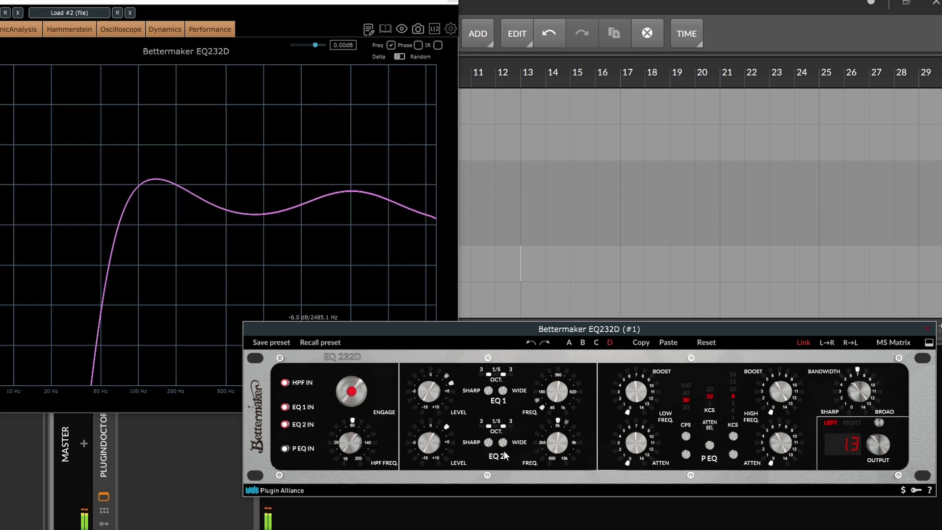
{"action": "left_click", "coordinate": [490, 445]}
{"action": "left_click", "coordinate": [503, 443]}
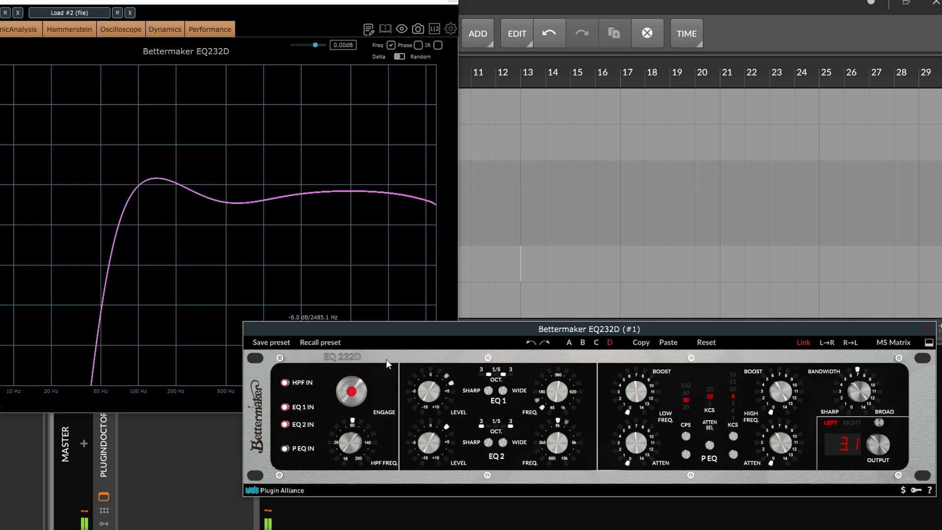
Toggle the EQ bypass on and off to compare the combined curves.
{"action": "left_click", "coordinate": [354, 391]}
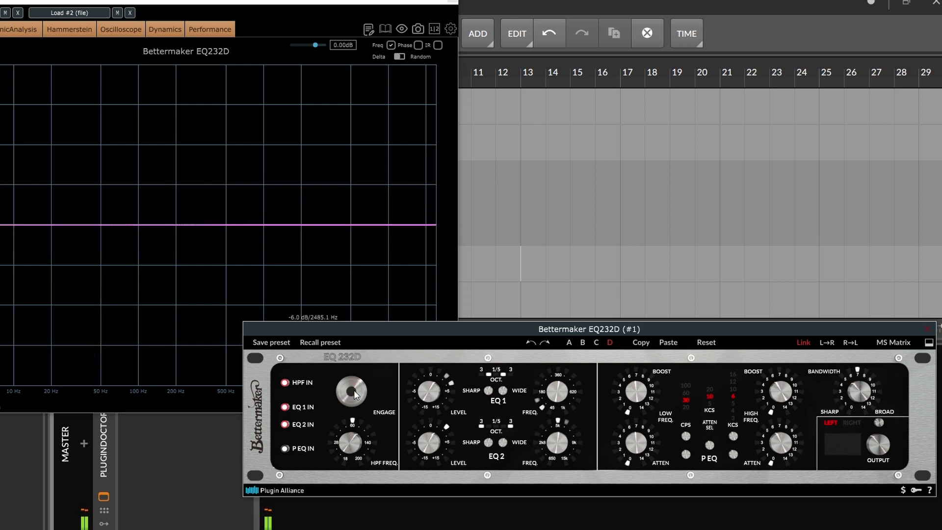
{"action": "left_click", "coordinate": [354, 391]}
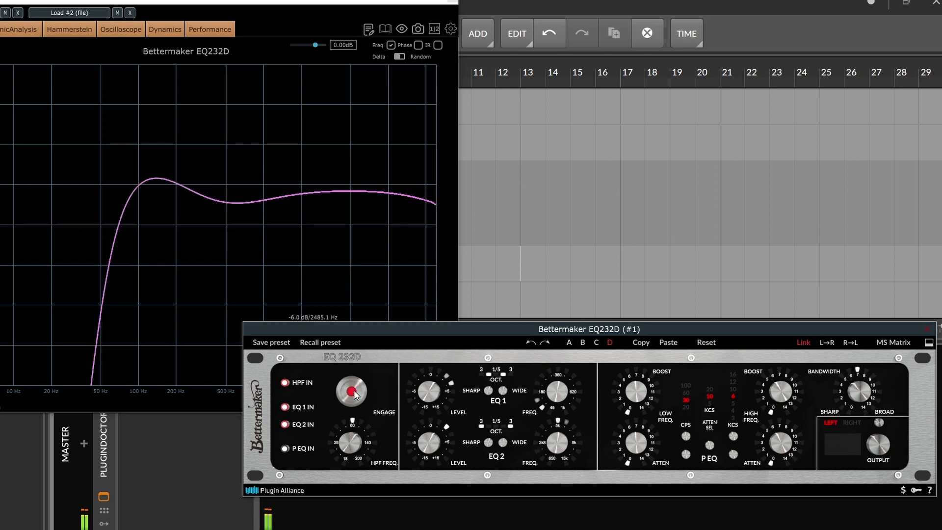
{"action": "left_click", "coordinate": [354, 391]}
{"action": "left_click", "coordinate": [354, 390]}
Switch off the high-pass filter, EQ 2 and EQ 1 bands, then stop playback.
{"action": "left_click", "coordinate": [285, 383]}
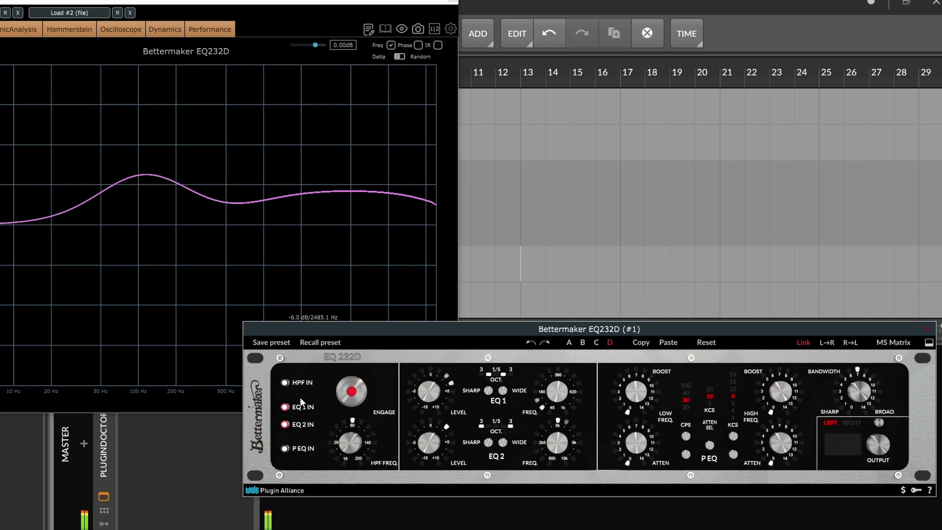
{"action": "left_click", "coordinate": [299, 425]}
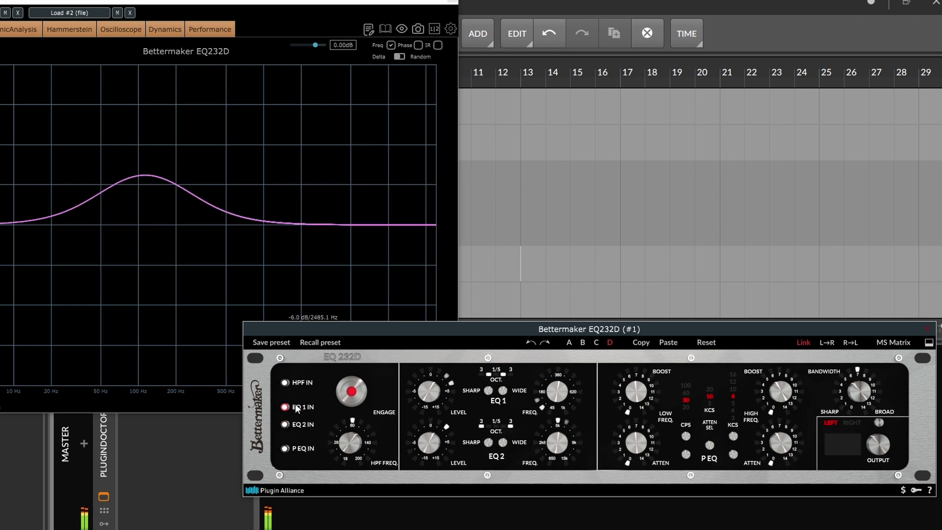
{"action": "left_click", "coordinate": [297, 408]}
{"action": "key", "text": "space"}
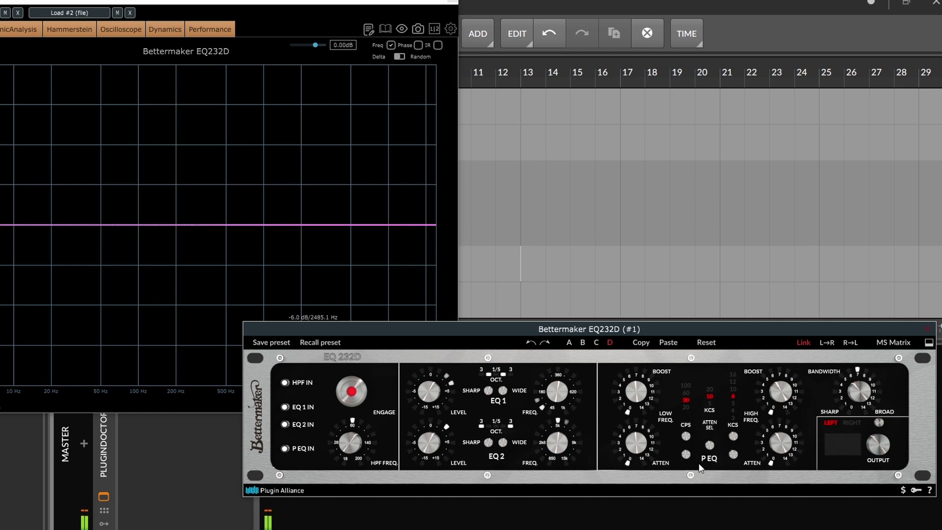
Engage the passive EQ low band at 60 with some low boost and attenuation.
{"action": "mouse_move", "coordinate": [661, 455]}
{"action": "mouse_move", "coordinate": [851, 381]}
{"action": "mouse_move", "coordinate": [770, 411]}
{"action": "left_click", "coordinate": [686, 436]}
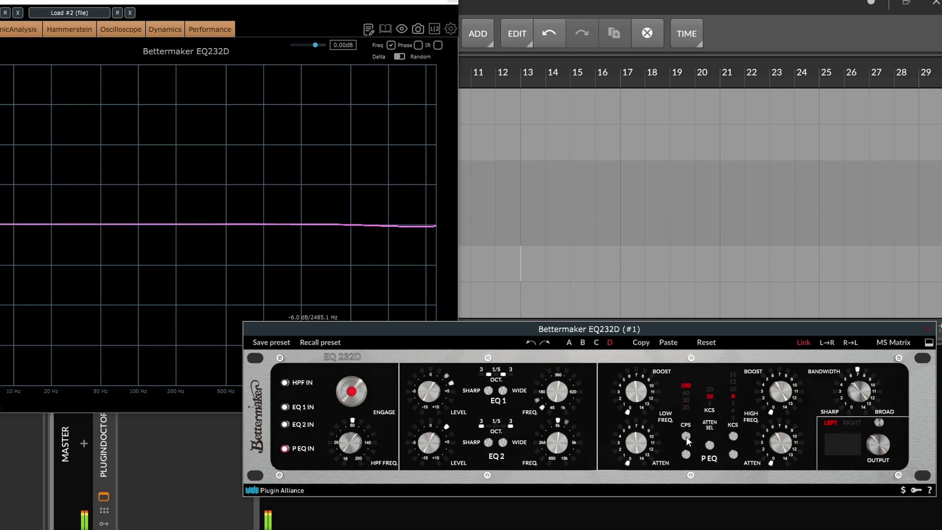
{"action": "left_click", "coordinate": [686, 454]}
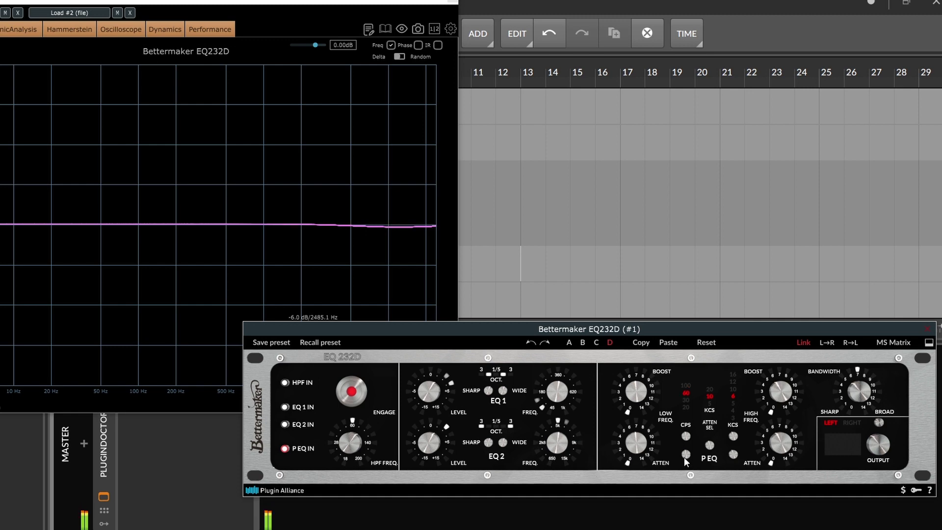
{"action": "left_click_drag", "start_coordinate": [638, 399], "coordinate": [632, 374]}
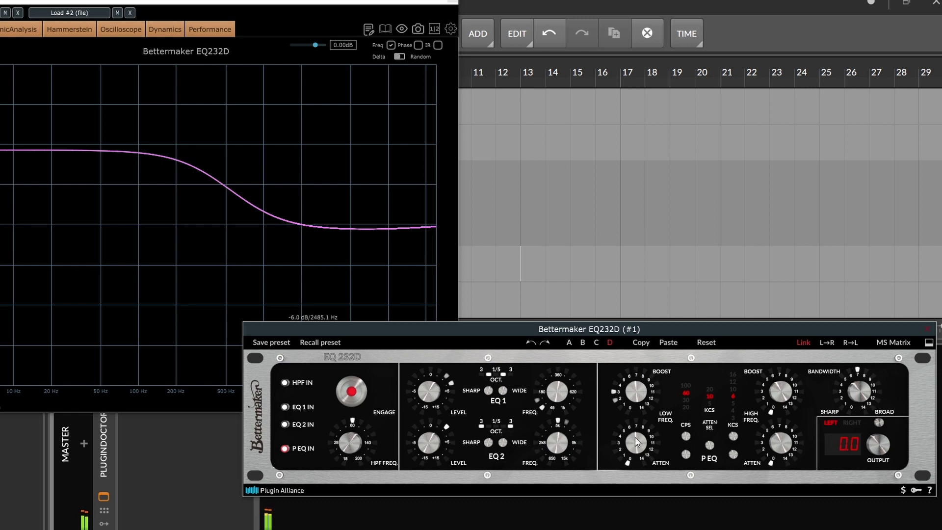
{"action": "left_click_drag", "start_coordinate": [641, 446], "coordinate": [637, 431]}
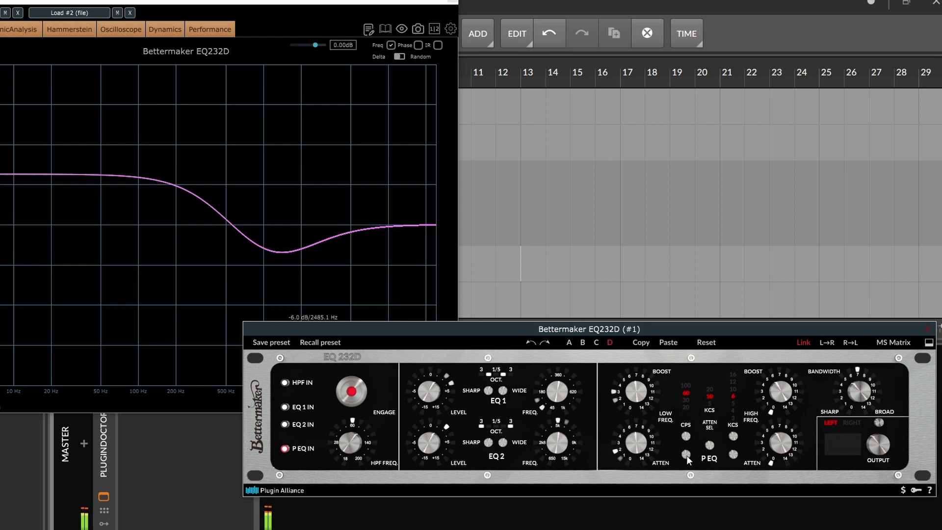
Lower the bandwidth from 7 to 6 and step the low-frequency corner to 20.
{"action": "mouse_move", "coordinate": [849, 399]}
{"action": "left_click_drag", "start_coordinate": [854, 396], "coordinate": [808, 454]}
{"action": "left_click", "coordinate": [685, 435]}
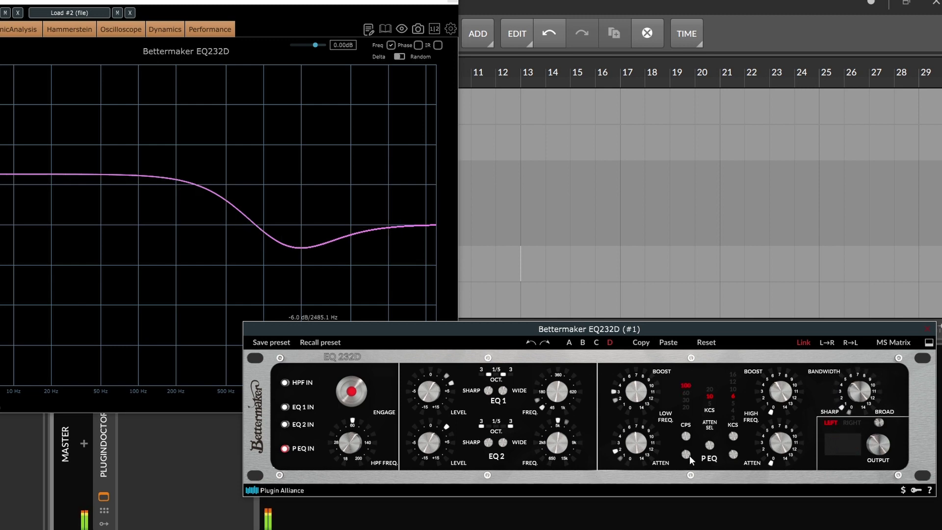
{"action": "left_click", "coordinate": [686, 440]}
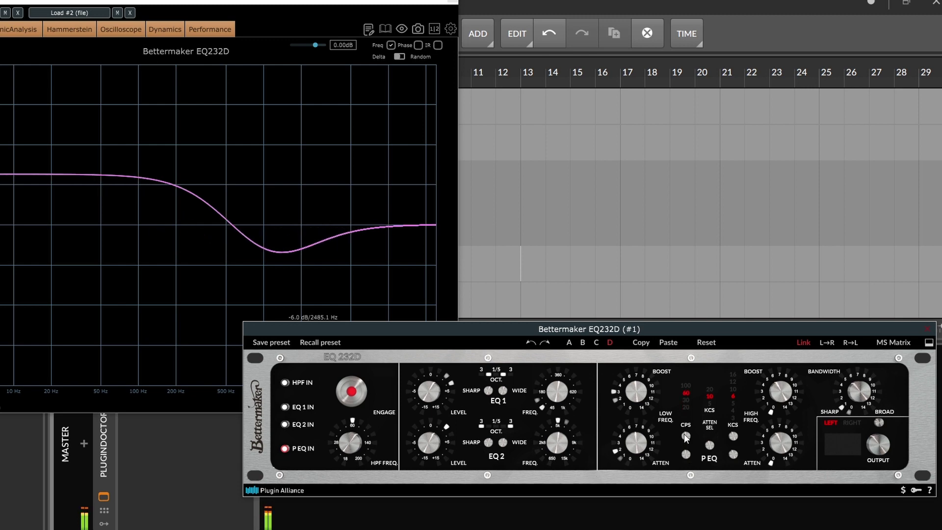
{"action": "left_click", "coordinate": [686, 454]}
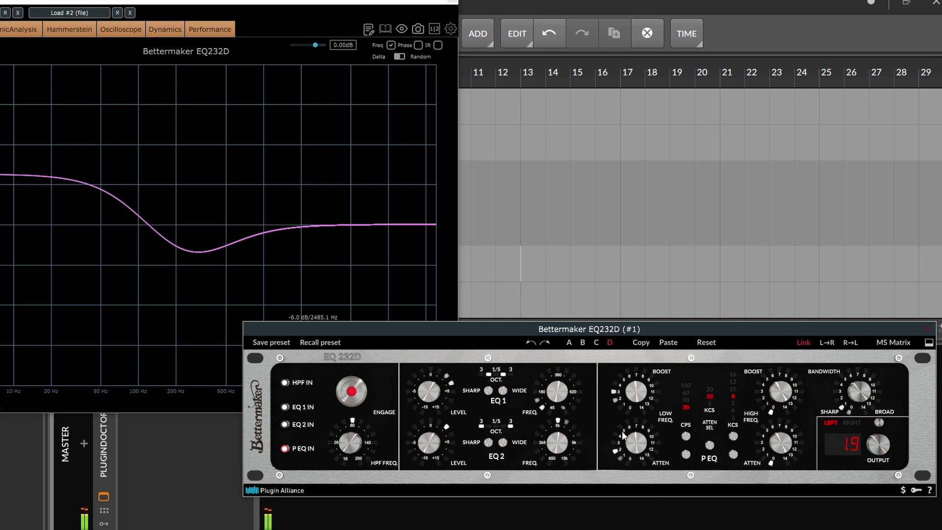
Raise the passive high-frequency boost and sharpen its bandwidth, easing it back slightly.
{"action": "mouse_move", "coordinate": [785, 442]}
{"action": "scroll", "coordinate": [788, 396], "scroll_direction": "up", "scroll_amount": 3}
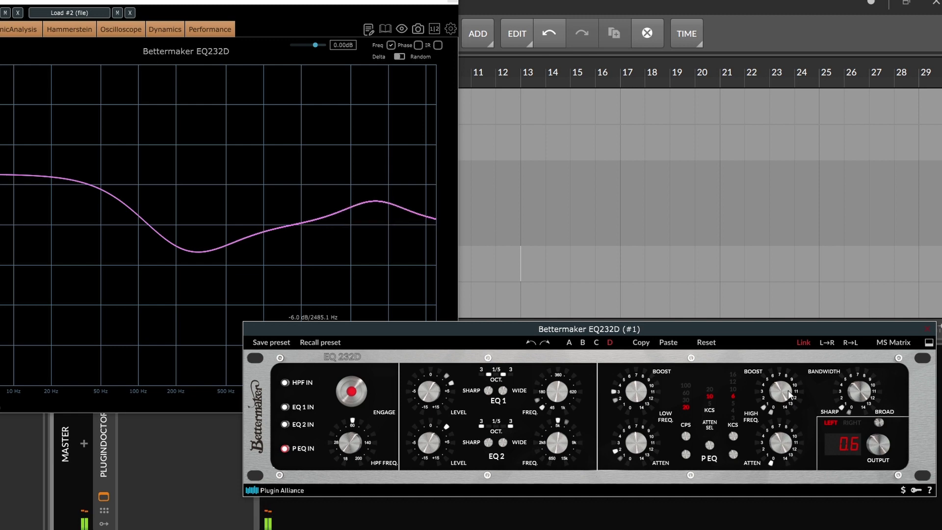
{"action": "scroll", "coordinate": [788, 396], "scroll_direction": "up", "scroll_amount": 2}
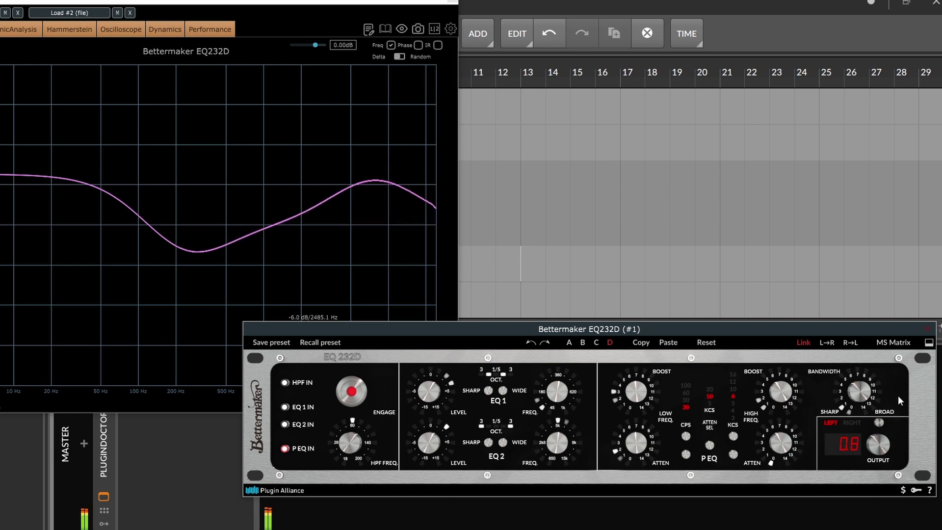
{"action": "left_click_drag", "start_coordinate": [866, 395], "coordinate": [830, 431]}
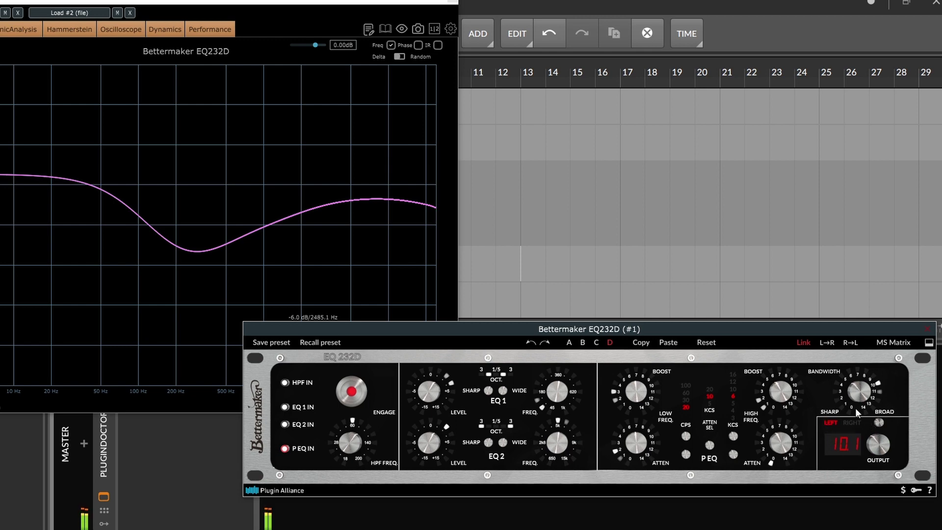
{"action": "mouse_move", "coordinate": [852, 398]}
{"action": "left_mouse_down"}
{"action": "mouse_move", "coordinate": [850, 376]}
{"action": "mouse_move", "coordinate": [848, 400]}
{"action": "left_mouse_up"}
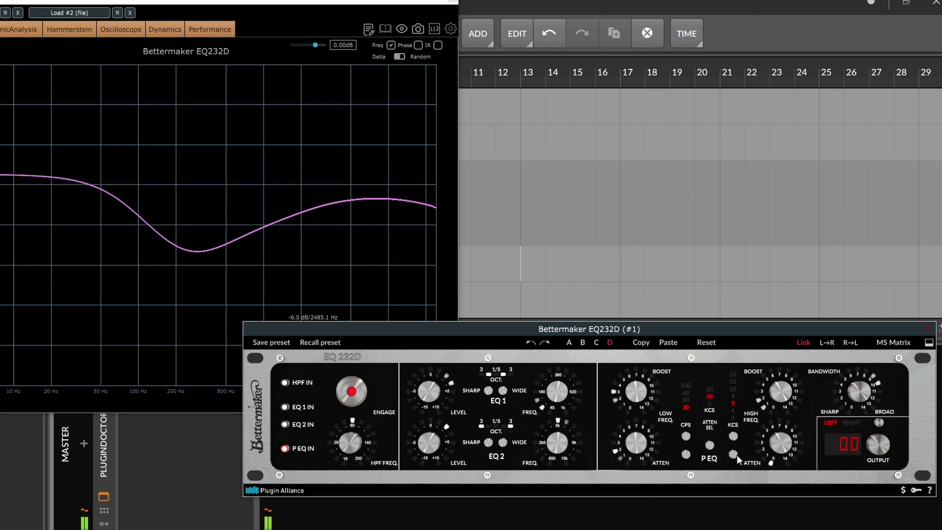
Set the high boost frequency to 3 kHz and the high attenuation frequency to 20 kHz.
{"action": "left_click", "coordinate": [734, 436]}
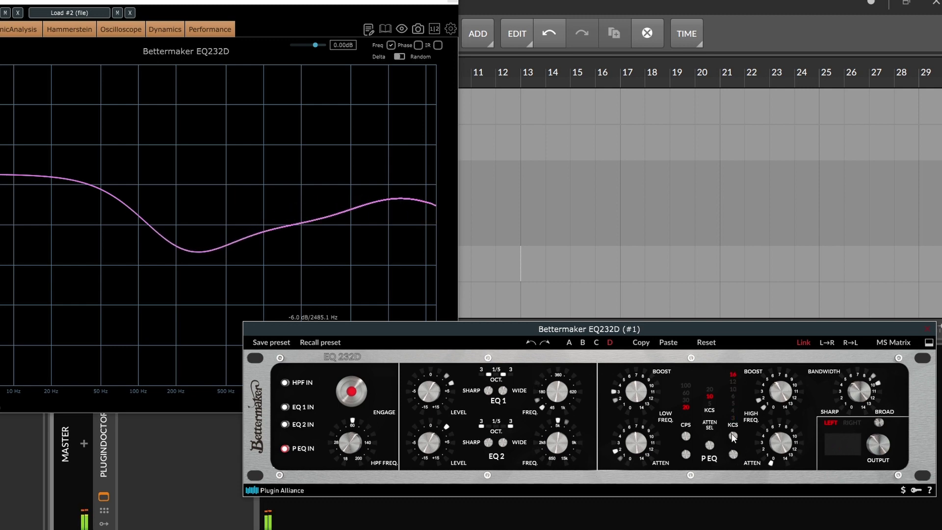
{"action": "left_click", "coordinate": [733, 454]}
{"action": "left_click", "coordinate": [732, 454]}
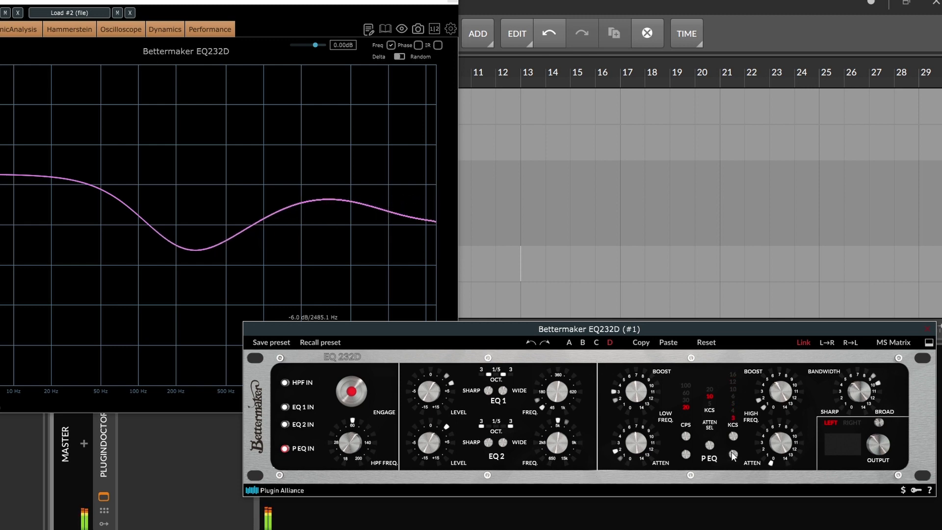
{"action": "left_click", "coordinate": [733, 435]}
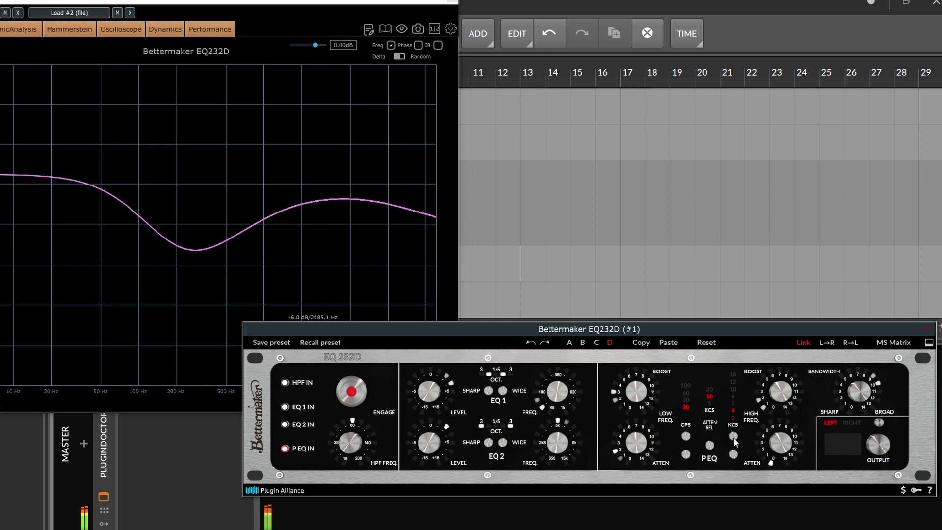
{"action": "left_click", "coordinate": [732, 452]}
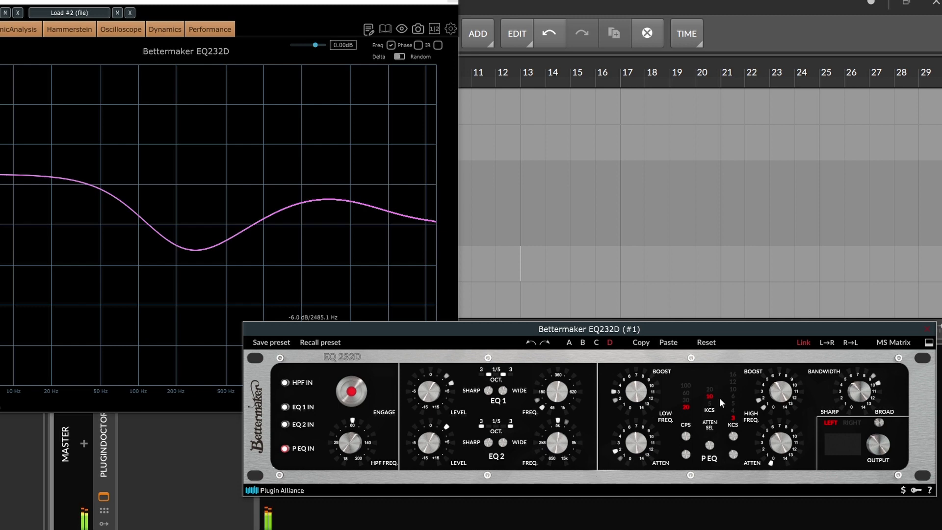
{"action": "left_click", "coordinate": [711, 452]}
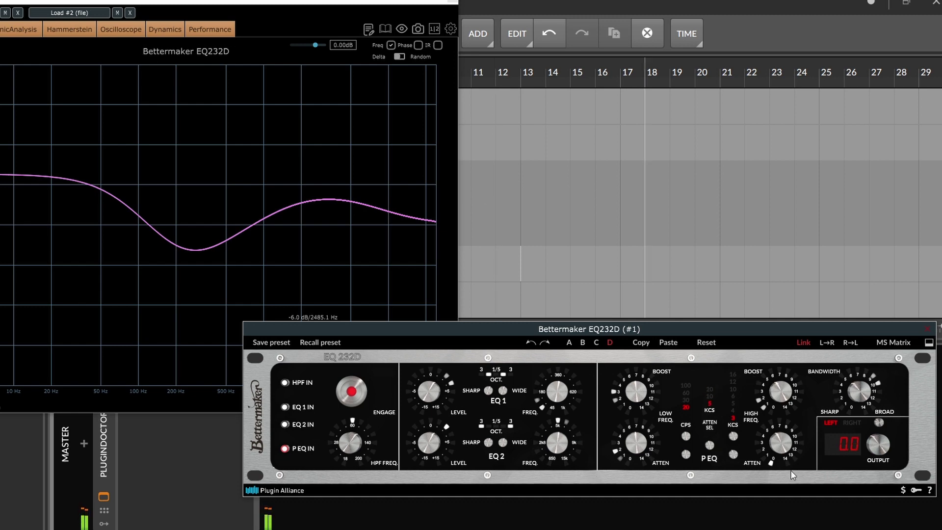
Add strong high-frequency attenuation, sharpen the boost bandwidth, and move the plugin window higher.
{"action": "left_click_drag", "start_coordinate": [779, 440], "coordinate": [748, 356]}
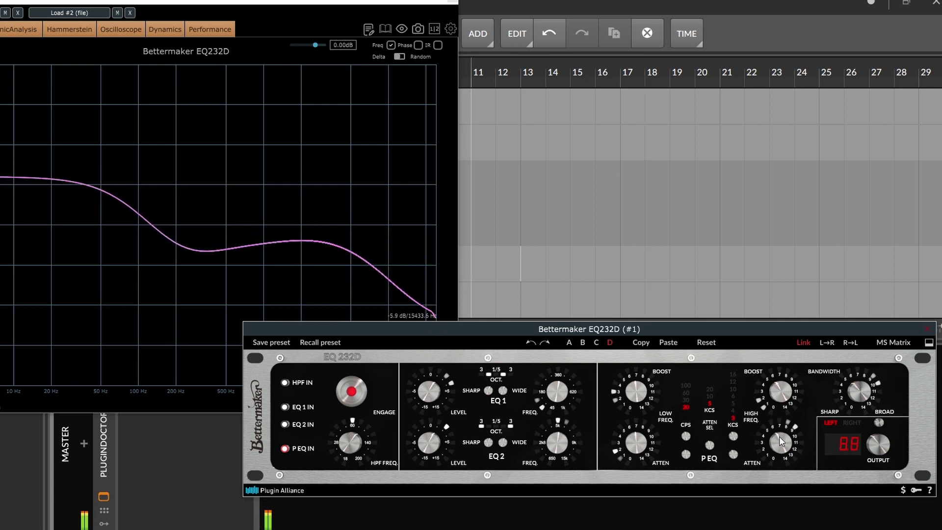
{"action": "left_click_drag", "start_coordinate": [780, 437], "coordinate": [779, 431]}
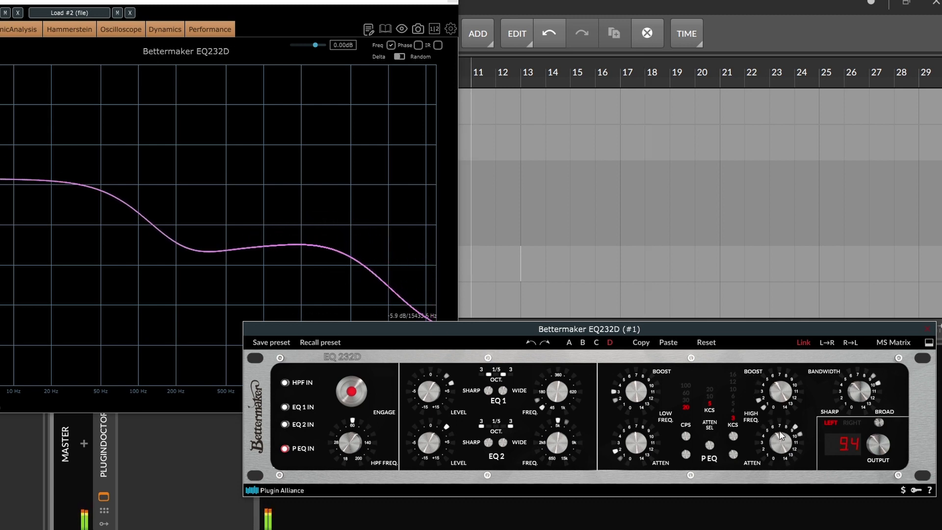
{"action": "left_click", "coordinate": [867, 389]}
{"action": "left_click_drag", "start_coordinate": [868, 389], "coordinate": [815, 428]}
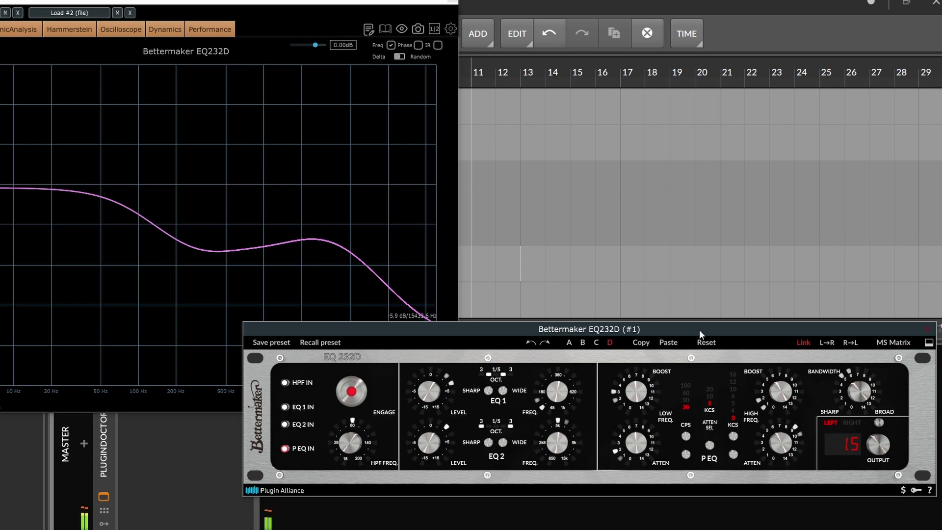
{"action": "left_click_drag", "start_coordinate": [699, 329], "coordinate": [611, 263]}
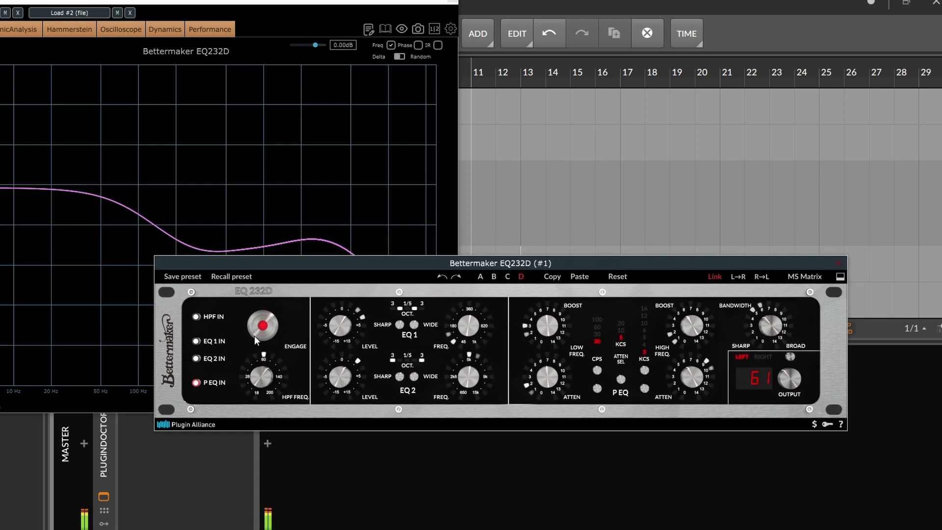
A/B the EQ bypass, expand the right-channel rack, and try mid/side before returning to left/right.
{"action": "left_click", "coordinate": [267, 327]}
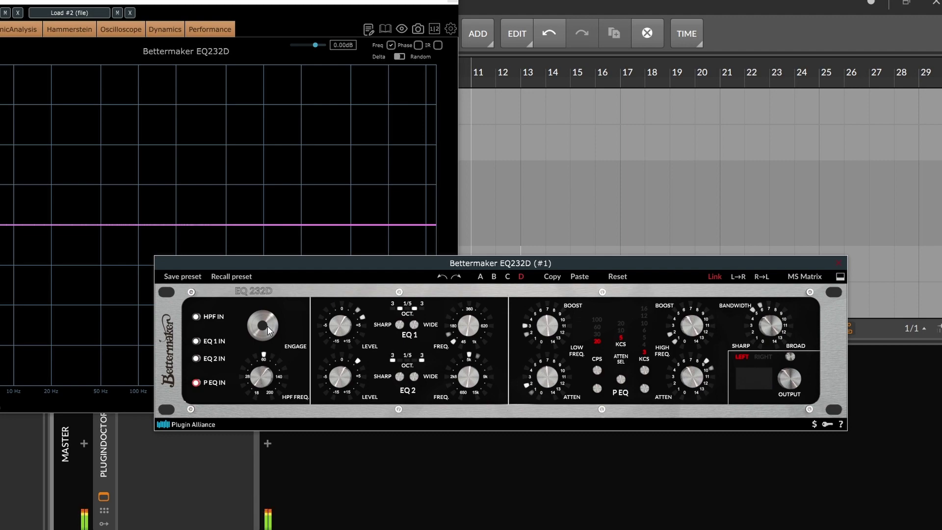
{"action": "left_click", "coordinate": [267, 328]}
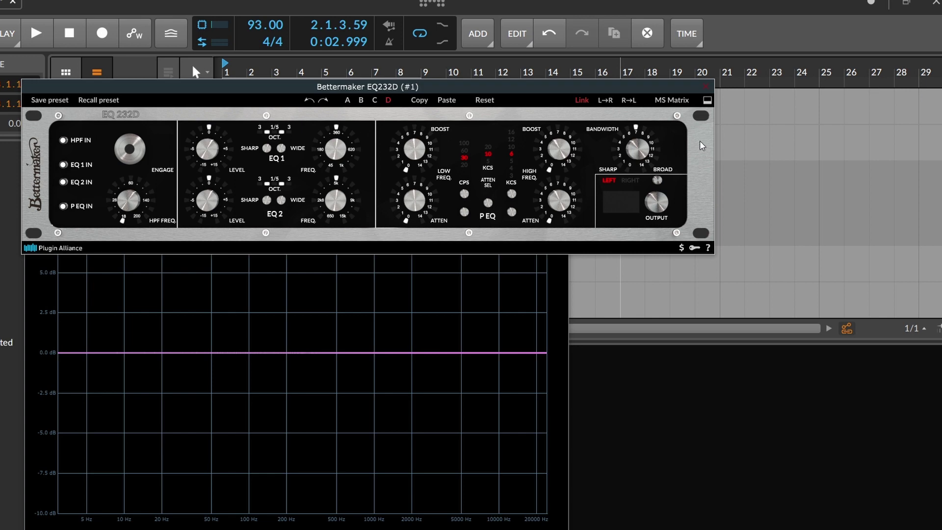
{"action": "left_click", "coordinate": [707, 100]}
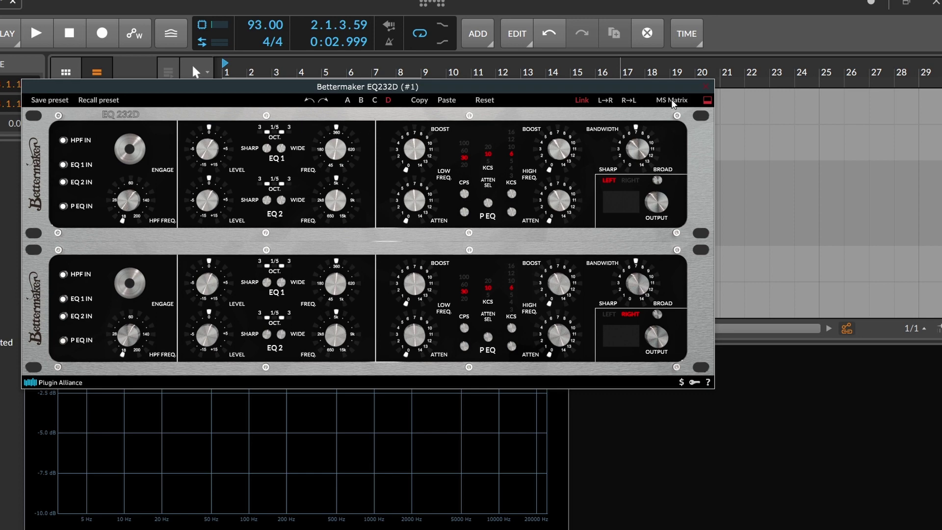
{"action": "left_click", "coordinate": [672, 100]}
{"action": "left_click", "coordinate": [681, 103]}
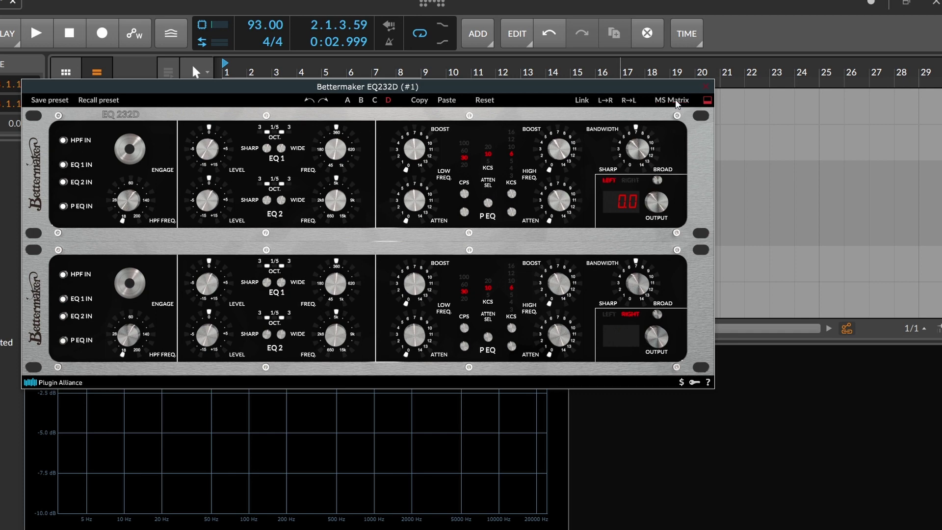